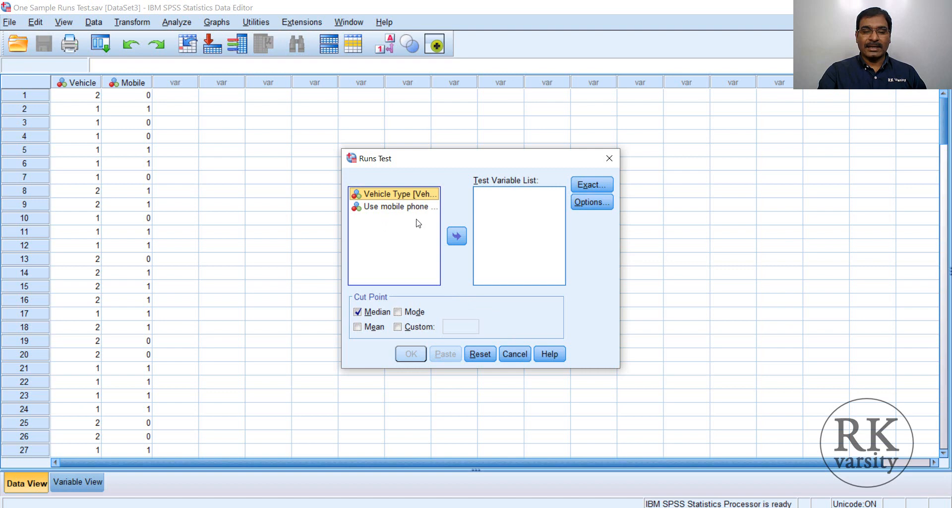
Add Vehicle Type as the runs test variable and replace the median cut point with a custom cut point of 2
click(455, 238)
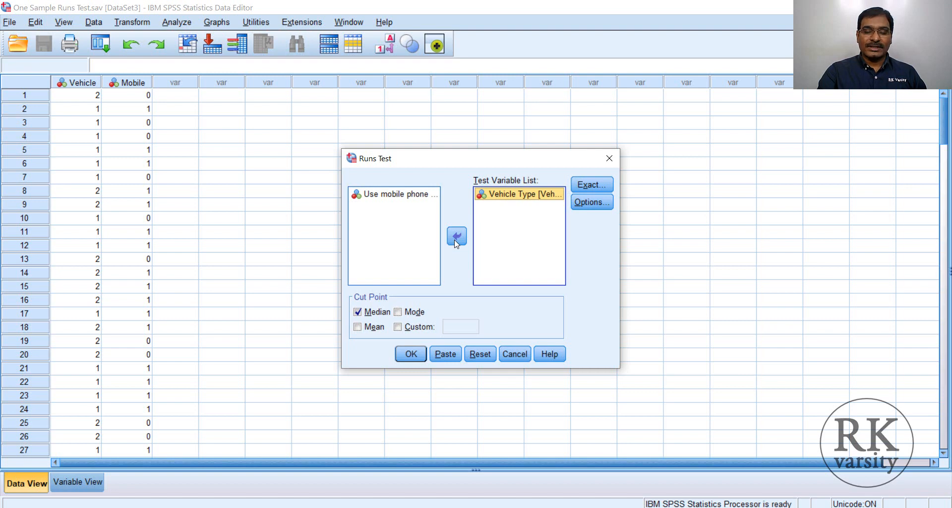
click(357, 313)
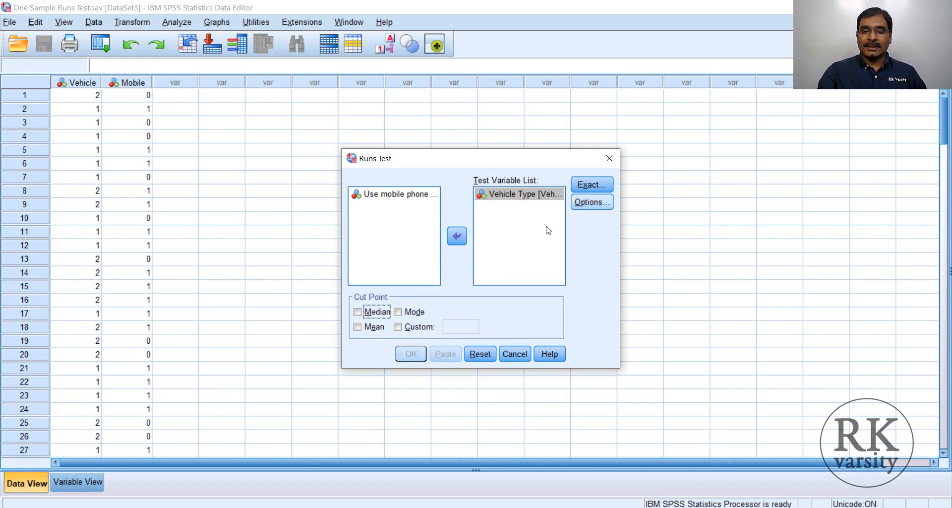
click(398, 327)
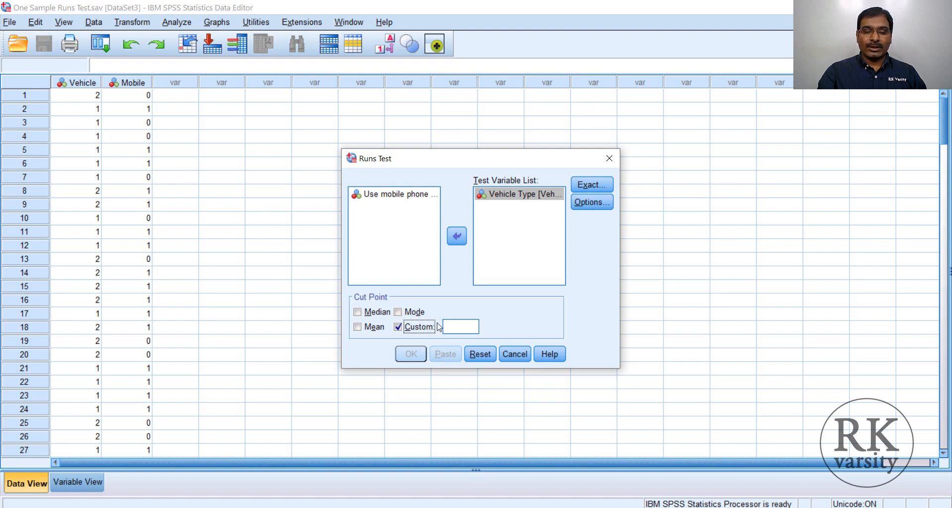
click(458, 328)
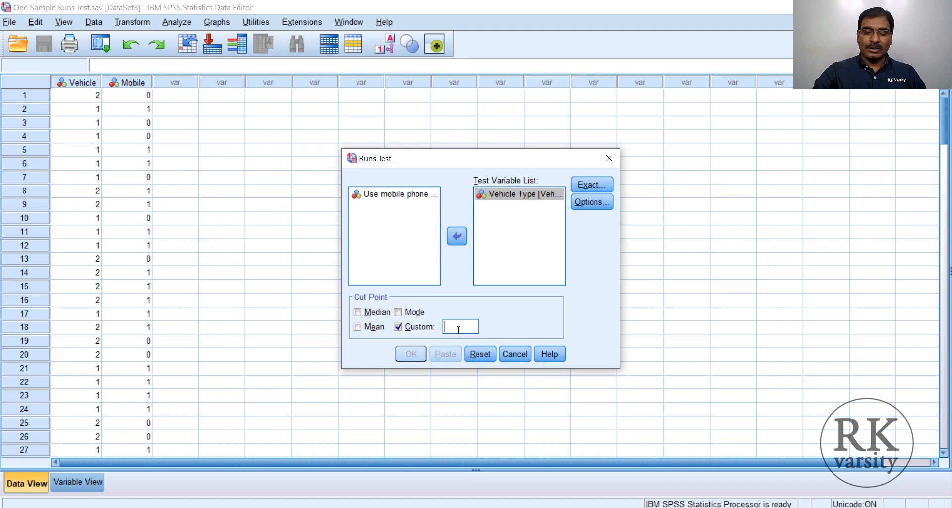
text(2)
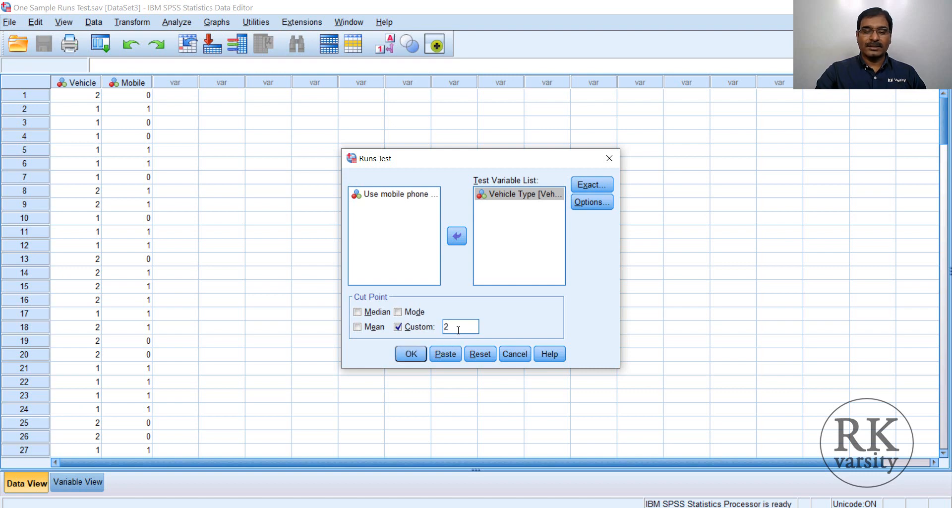
Set the runs test to use the Exact method, keeping the 5-minute time limit per test
click(595, 186)
click(376, 252)
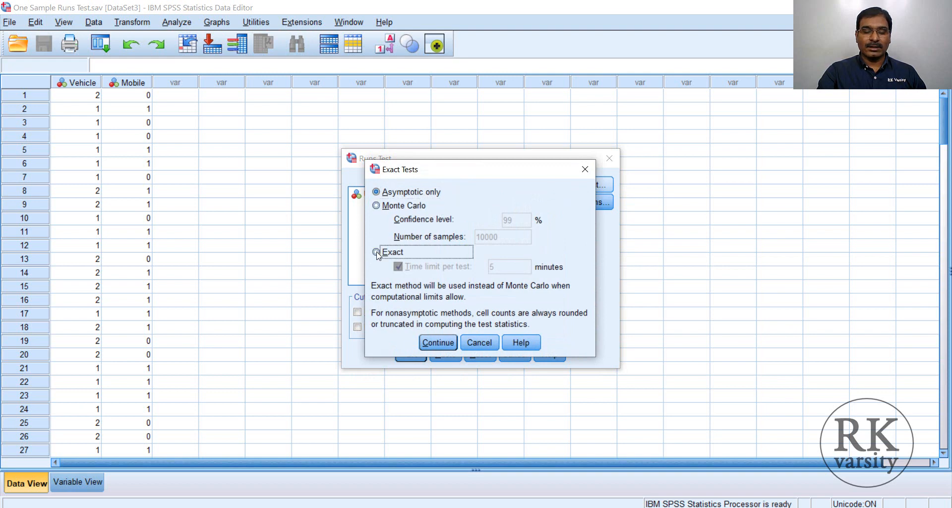
click(429, 342)
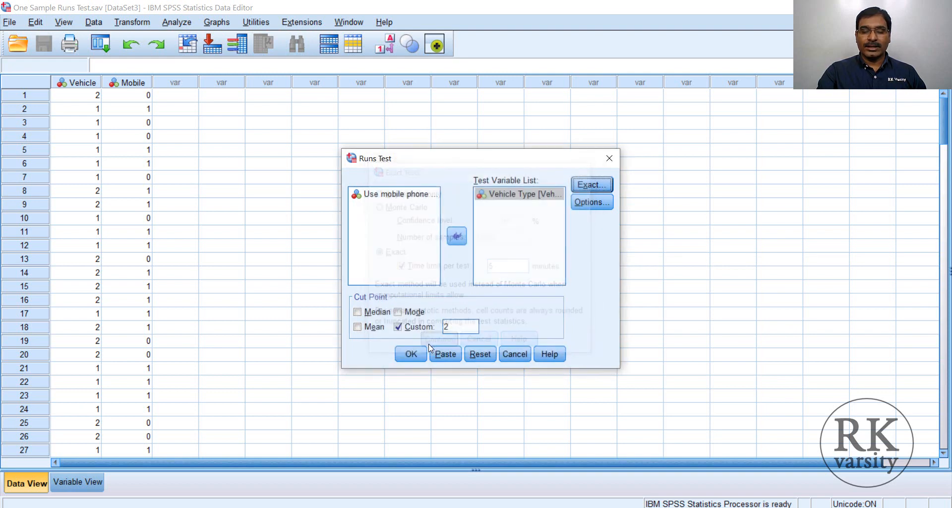
Include descriptive and quartile statistics in the runs test options and run the Vehicle Type test
click(597, 203)
click(427, 236)
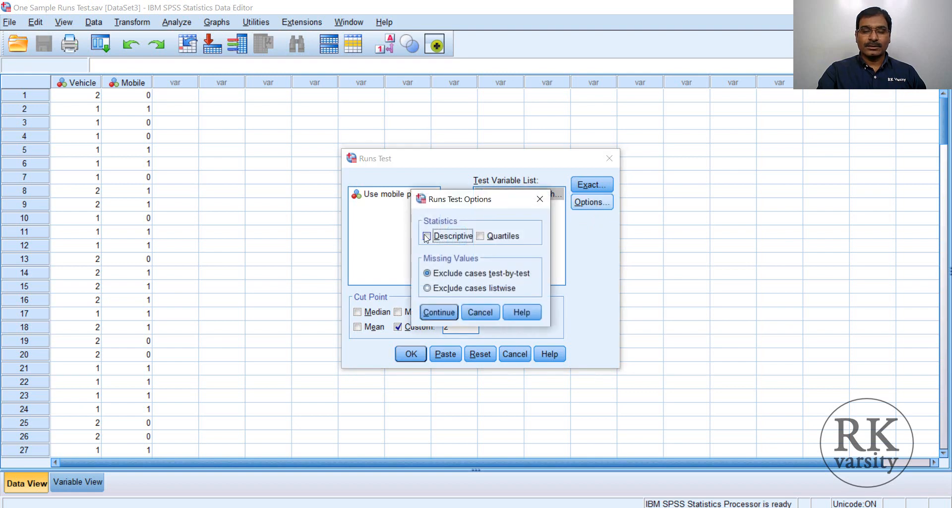
click(480, 236)
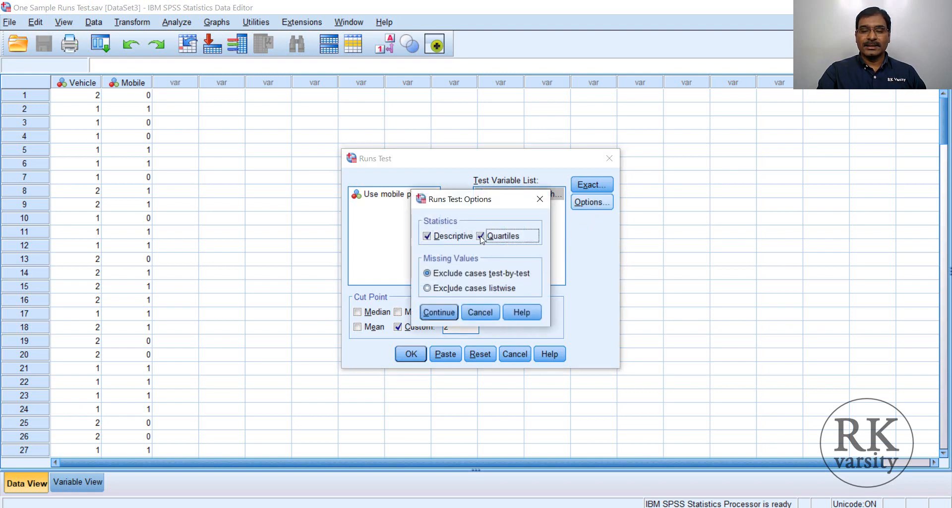
click(440, 312)
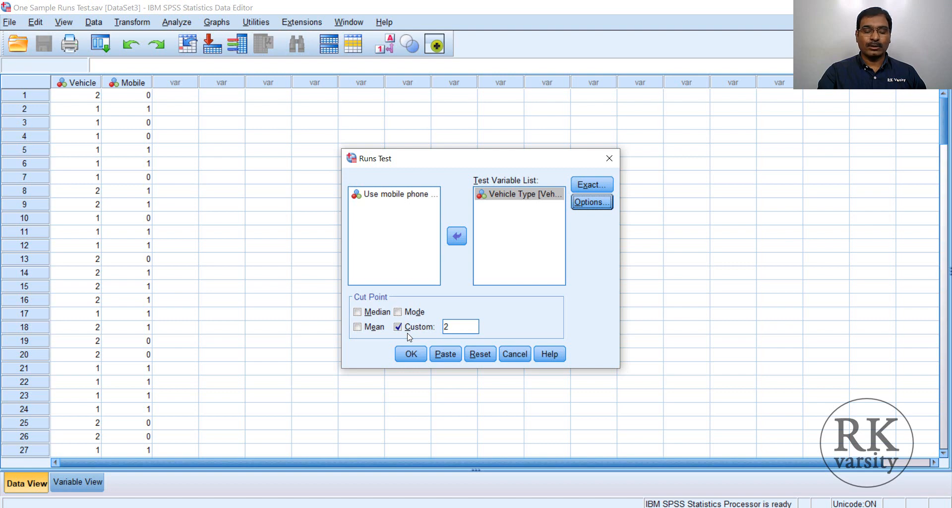
click(408, 360)
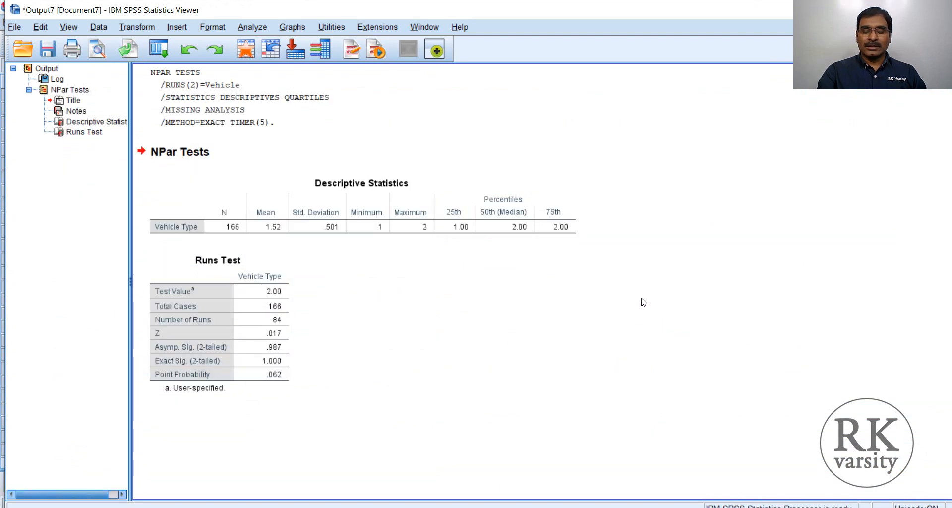
Examine the Runs Test output table for Vehicle Type, comparing the test value, Z and two-tailed significance values
click(244, 292)
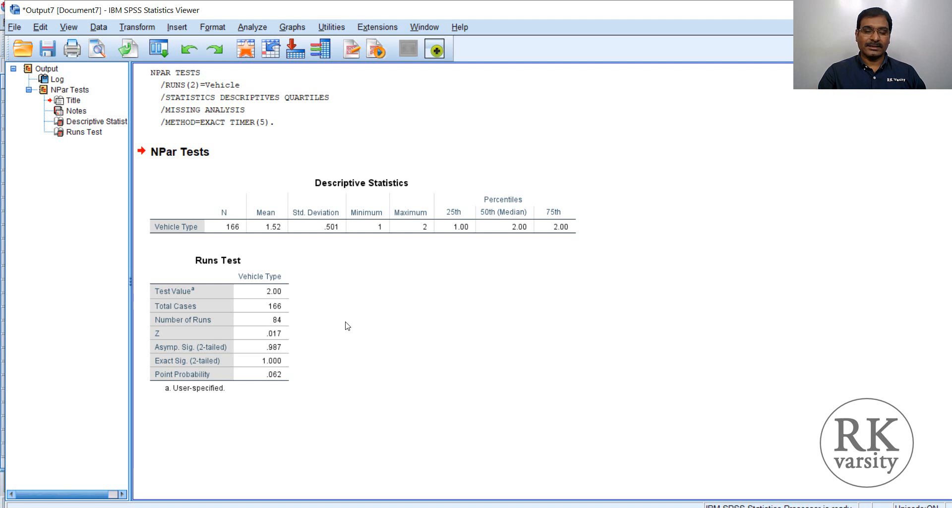
click(264, 343)
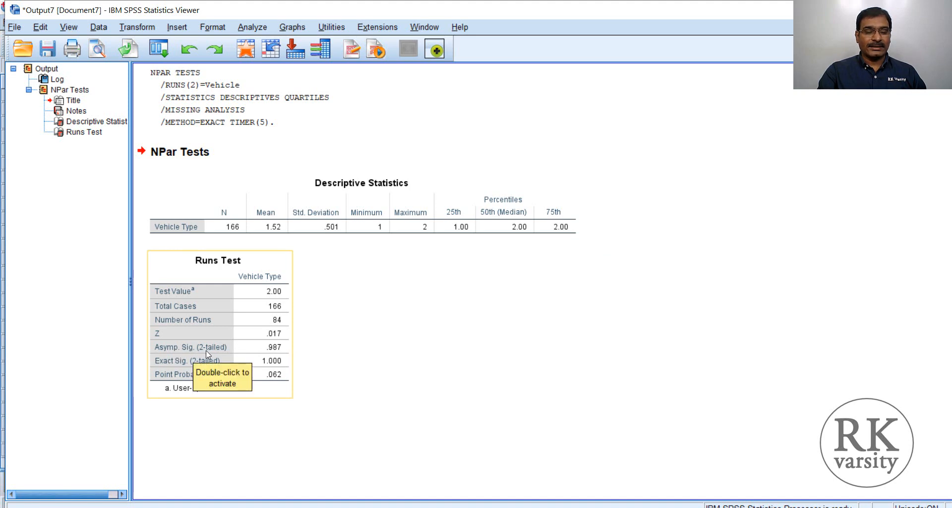
click(332, 355)
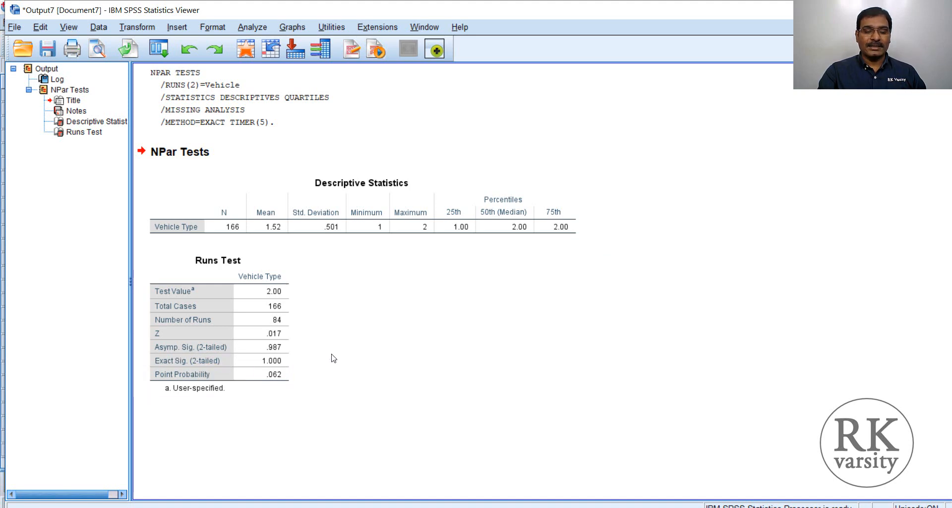
click(276, 353)
click(304, 348)
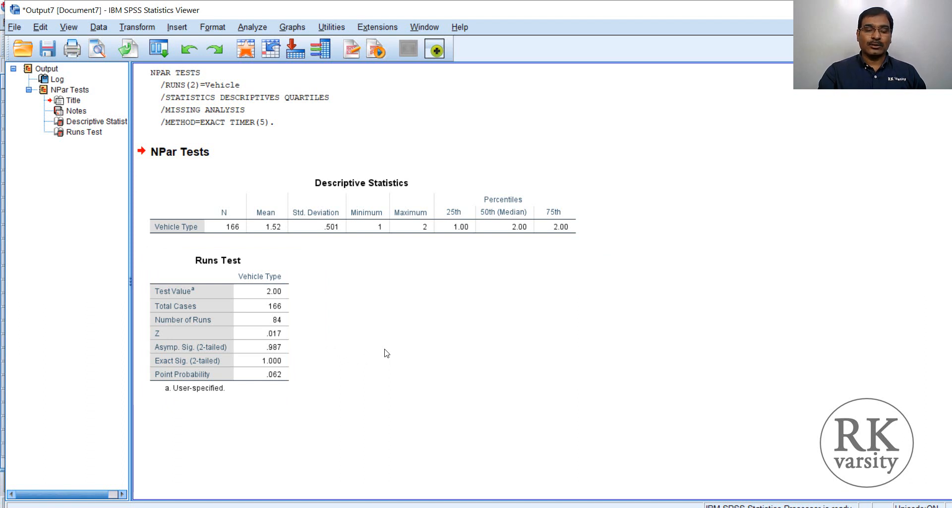
click(276, 355)
click(306, 358)
click(260, 350)
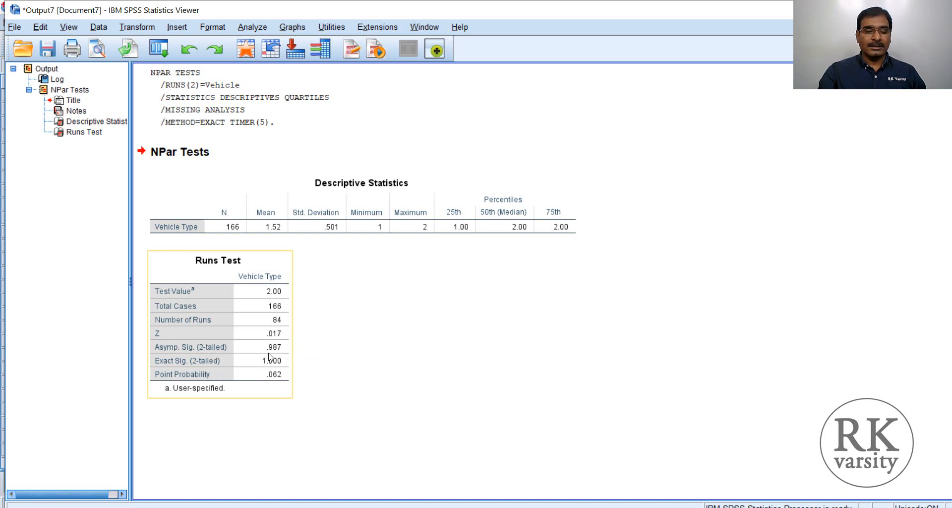
click(316, 356)
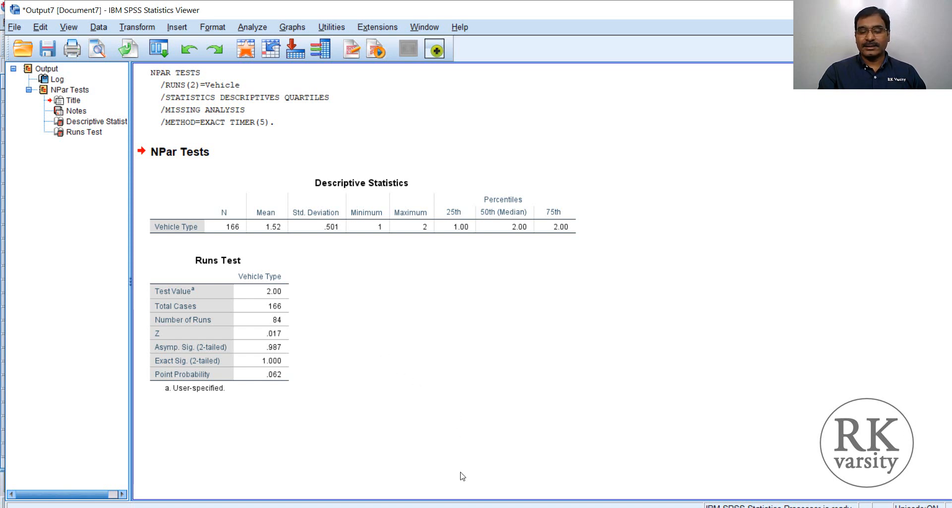
Switch to the lecture notes to review the null and alternative hypotheses, and read the bank questionnaire example on cell phone transactions
click(296, 507)
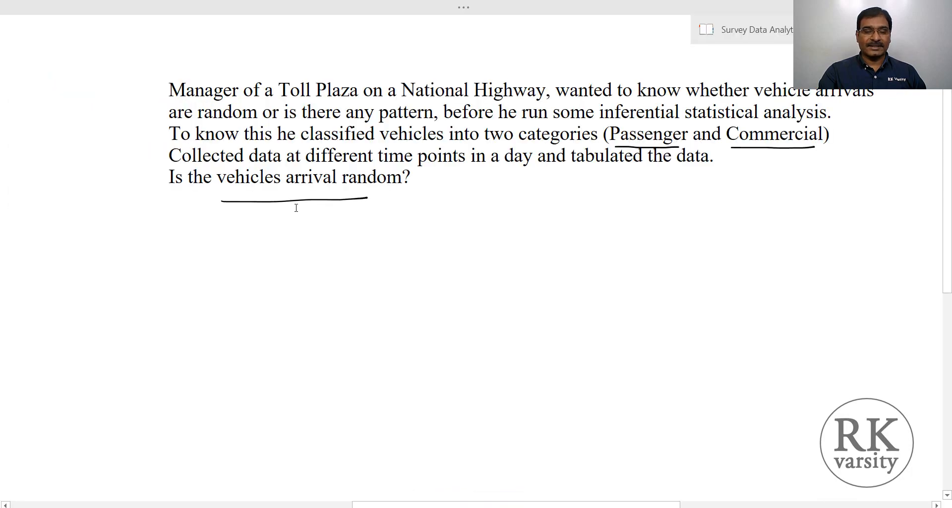
scroll(296, 208, left, 10)
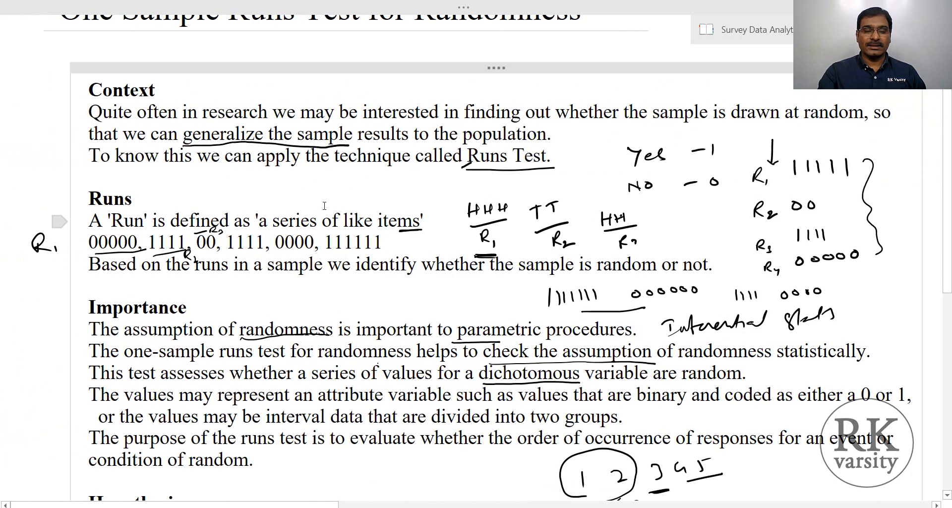
scroll(326, 209, down, 8)
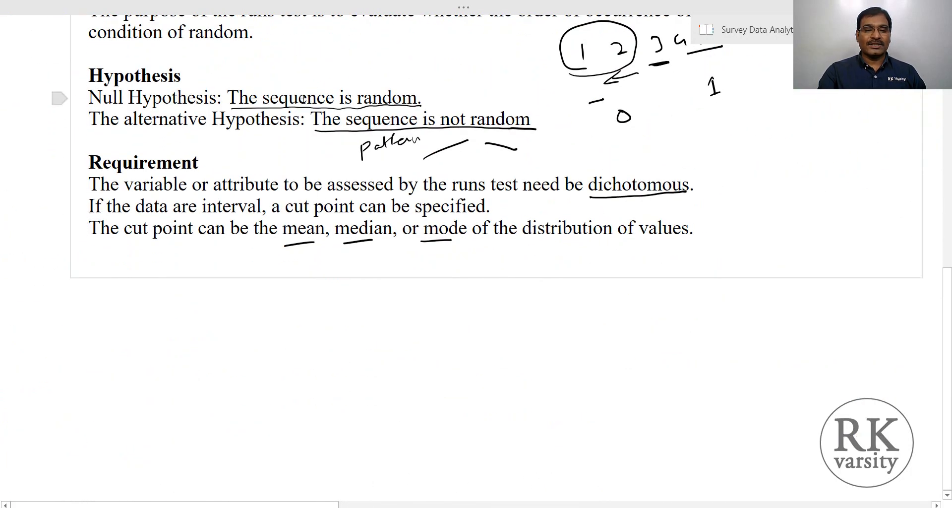
scroll(418, 130, up, 9)
scroll(418, 131, right, 15)
scroll(418, 131, right, 3)
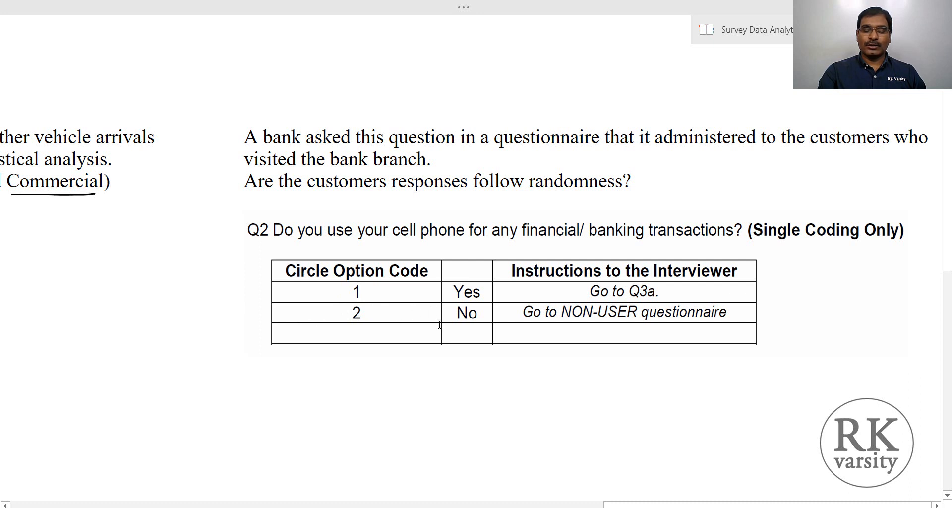
Return to the SPSS Data Editor and check the value labels defined for the Mobile variable, leaving them unedited
mouse_move(610, 472)
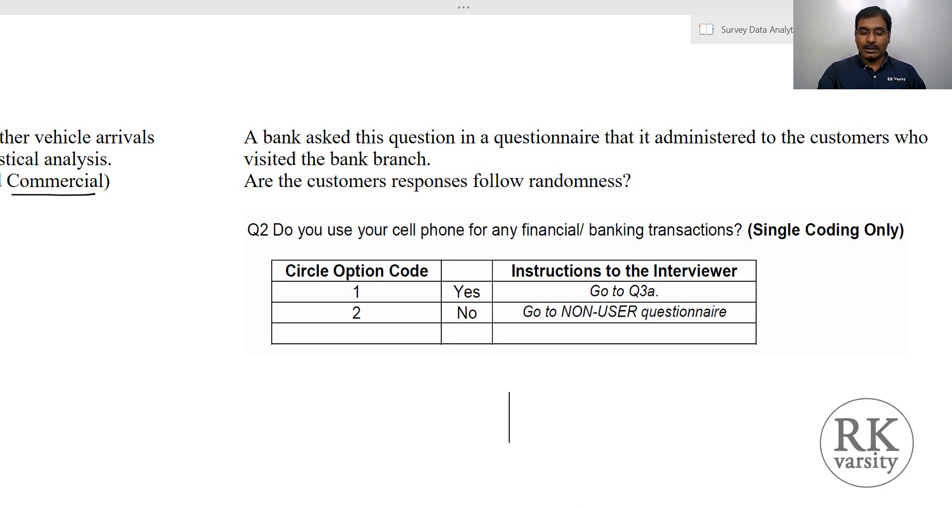
mouse_move(565, 506)
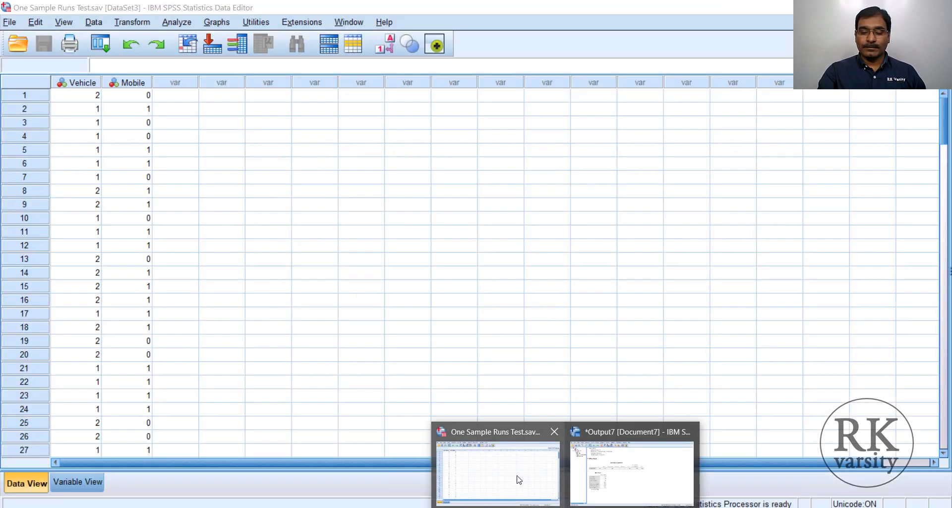
click(524, 480)
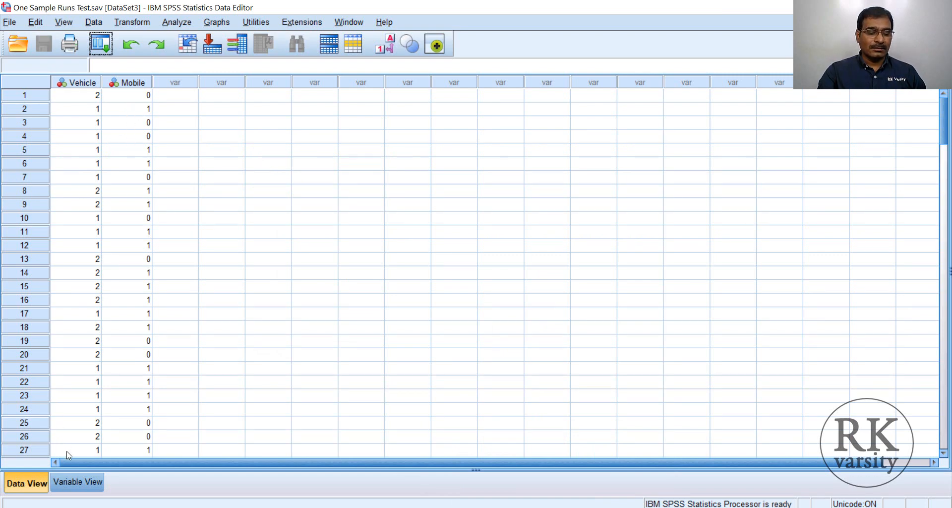
click(72, 484)
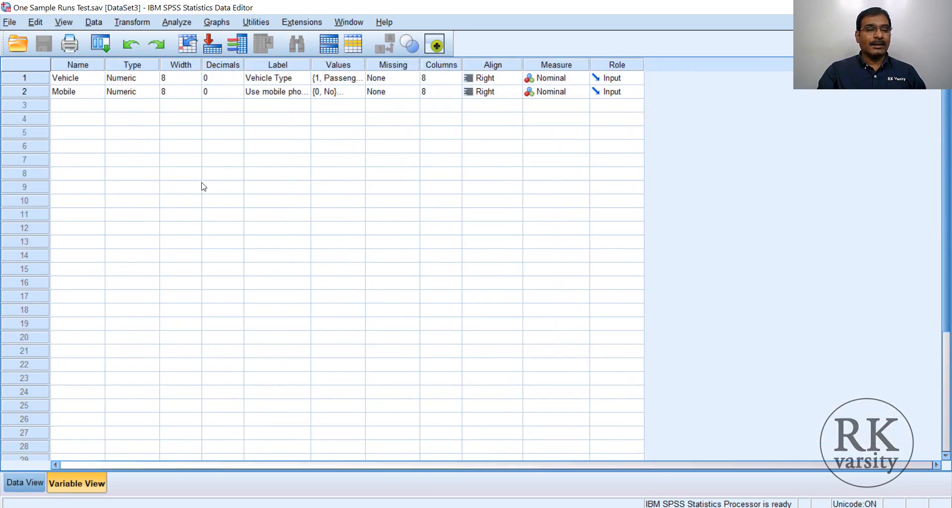
click(352, 91)
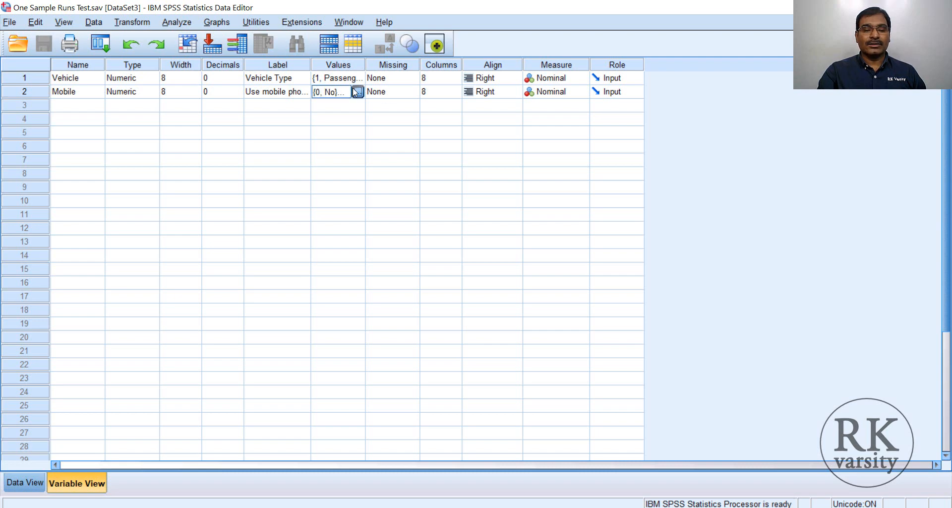
click(359, 95)
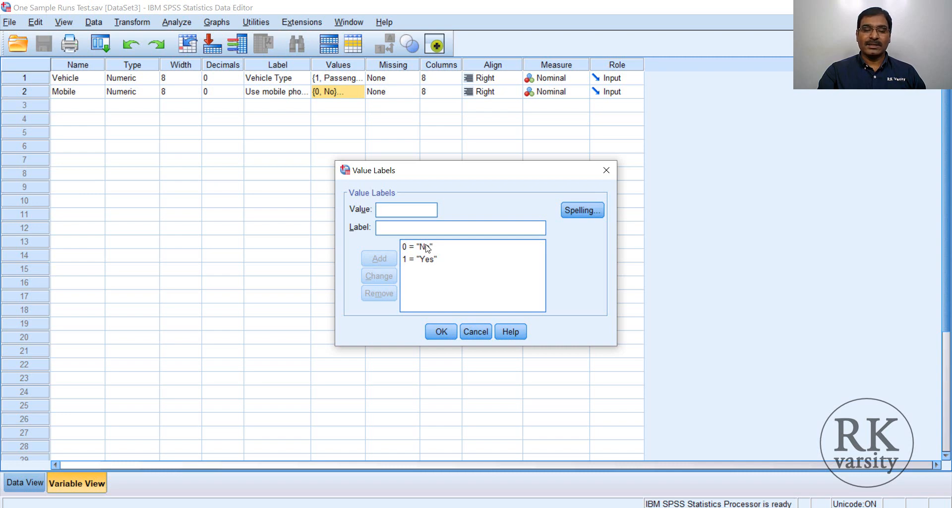
click(470, 335)
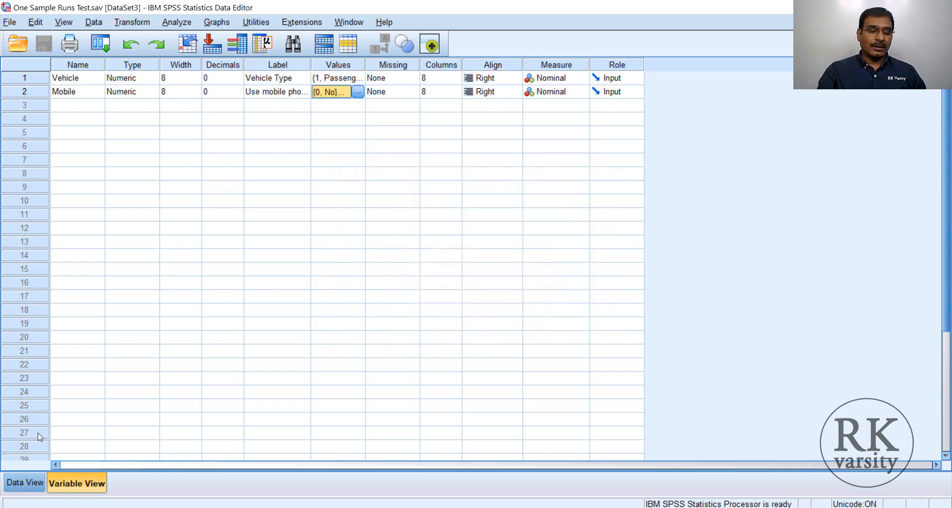
Reopen the legacy nonparametric Runs test, reset its settings, and add the mobile phone use variable as the test variable
click(173, 23)
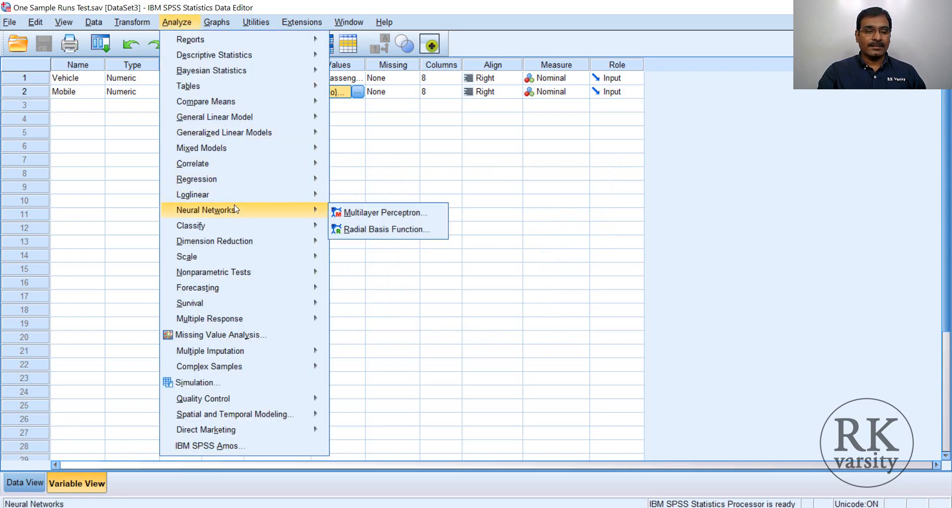
mouse_move(303, 273)
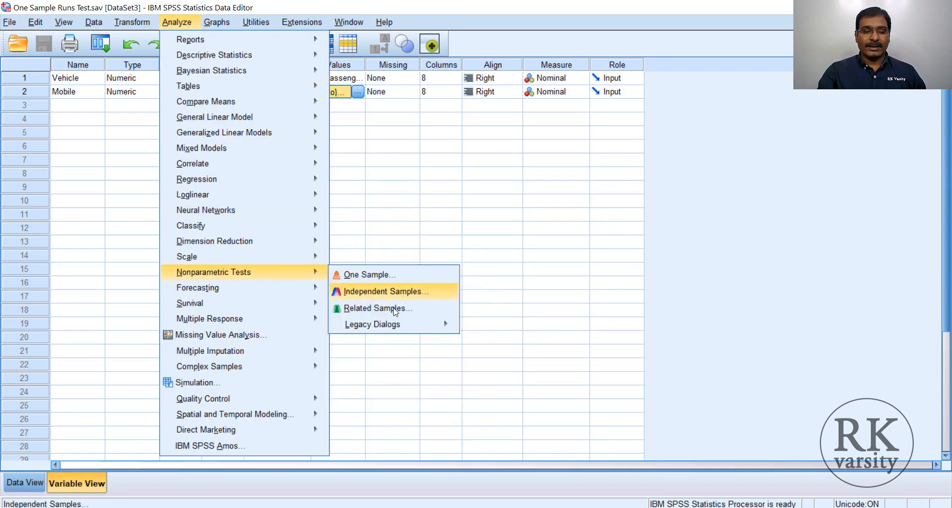
mouse_move(403, 324)
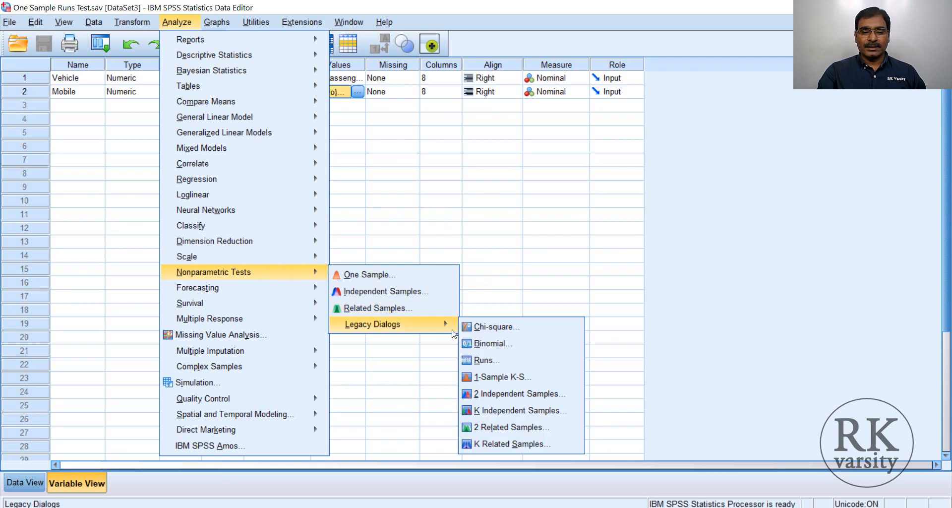
click(502, 366)
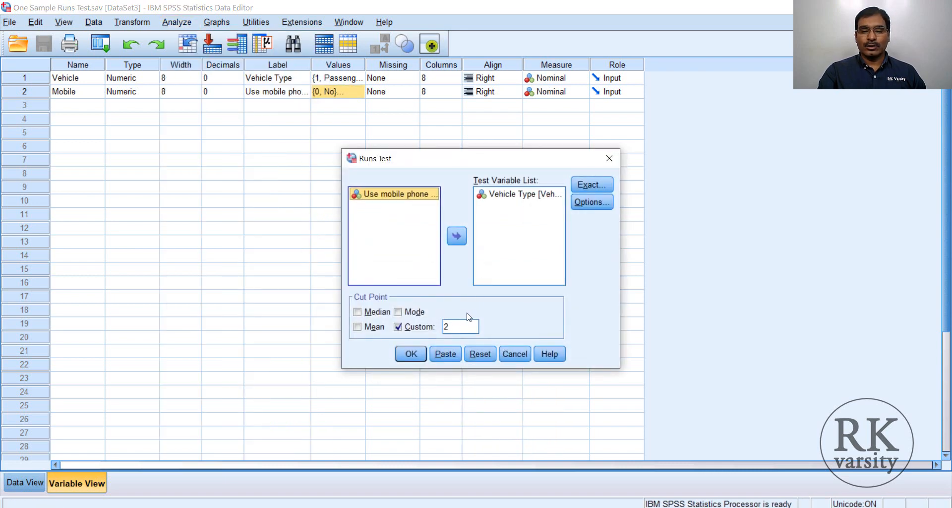
click(480, 354)
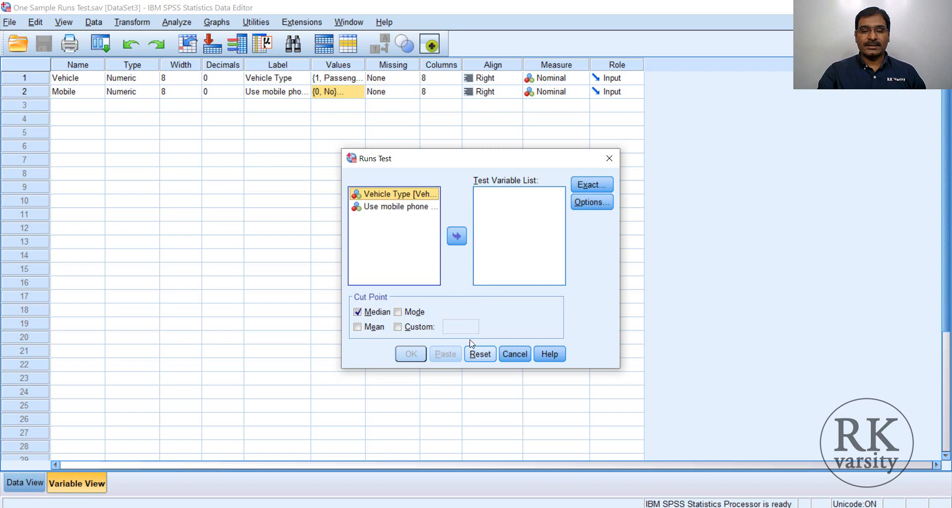
click(393, 207)
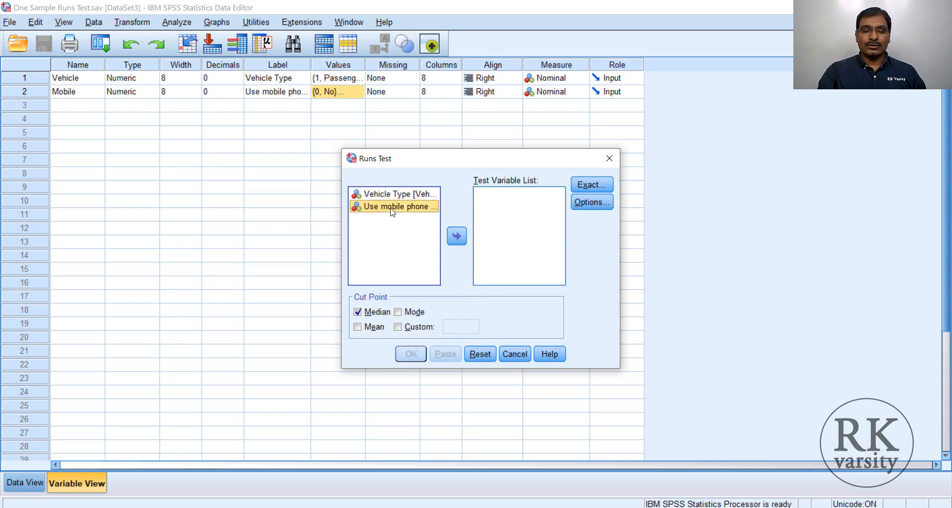
click(457, 238)
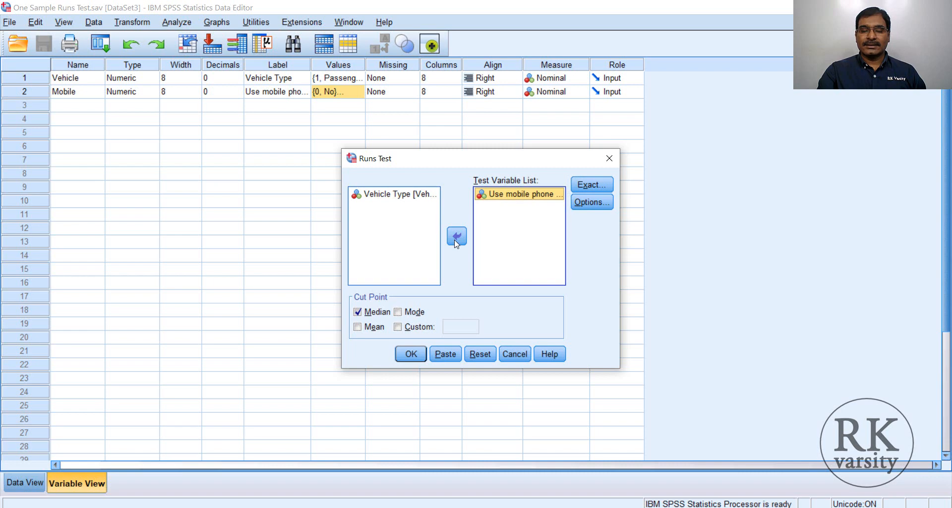
Replace the median cut point with a custom cut point of 1 for the runs test
click(357, 312)
click(398, 328)
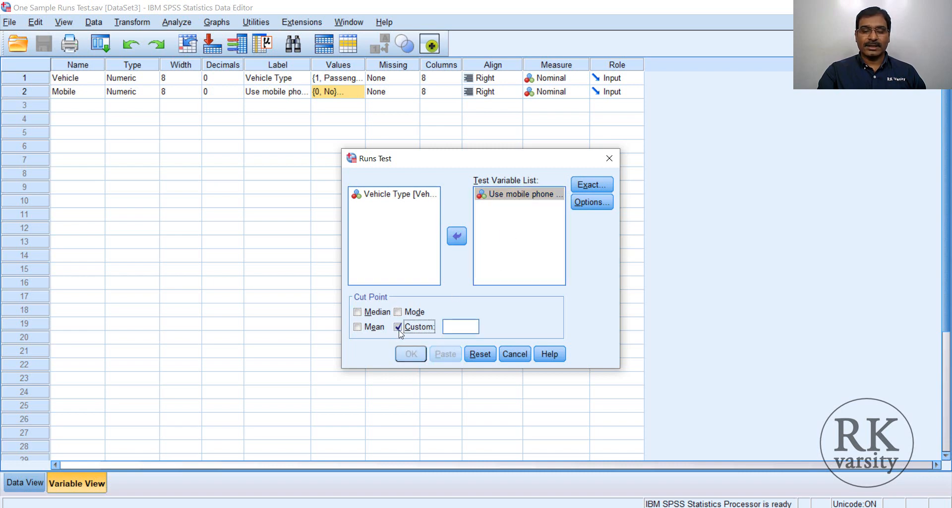
click(456, 327)
text(1)
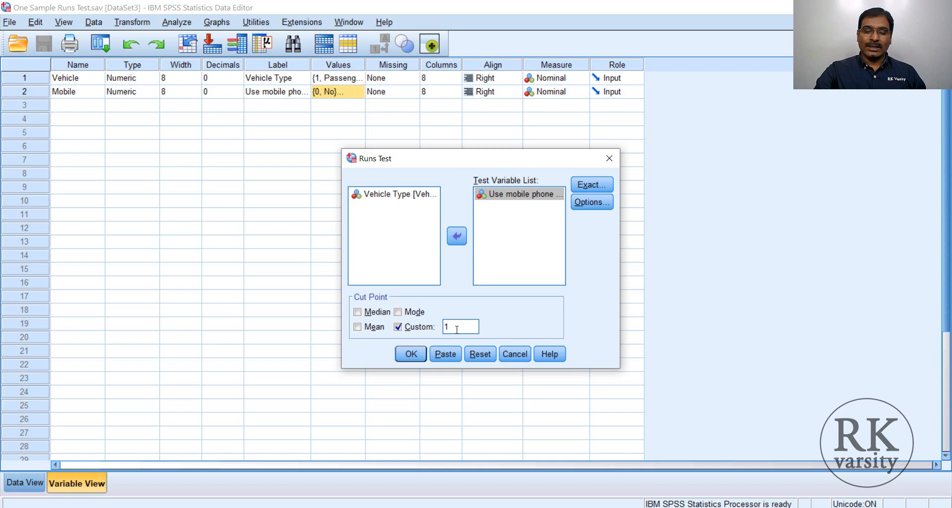
Set the runs test to compute exact significance, keeping the 5-minute time limit per test
click(598, 184)
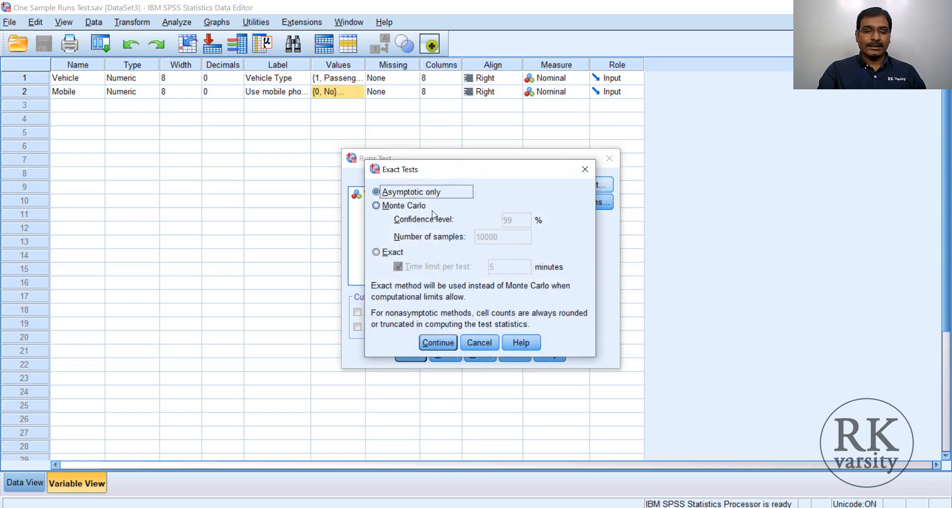
click(378, 252)
click(433, 343)
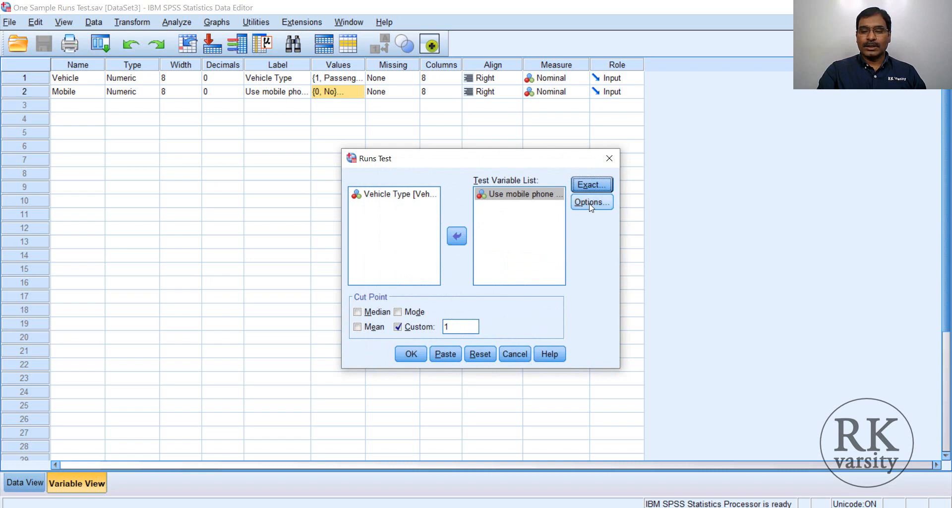
Include descriptive statistics and quartiles, then run the test and bring up its output for mobile phone use
click(591, 204)
click(428, 238)
click(479, 238)
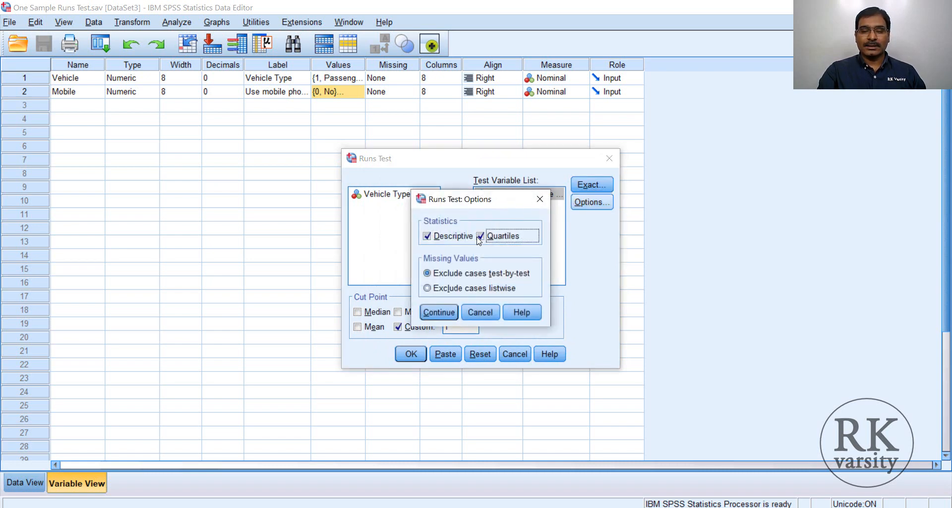
click(436, 313)
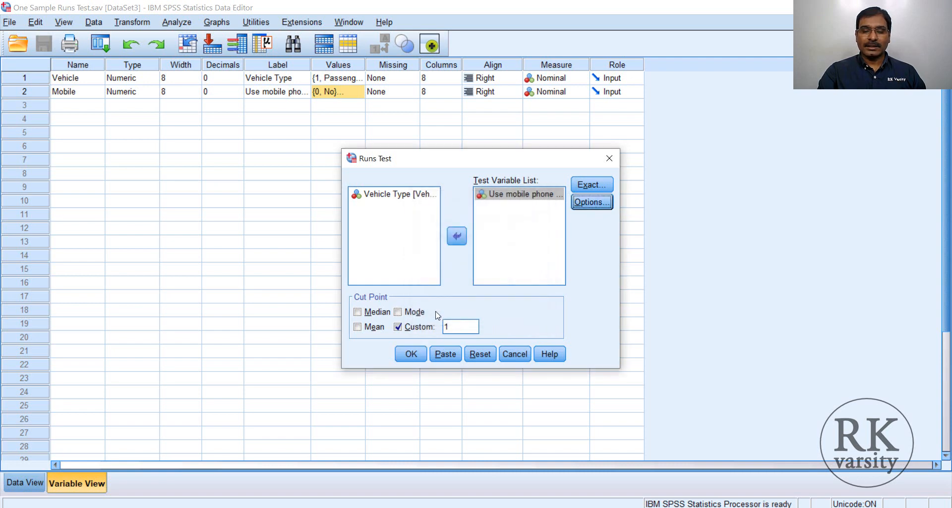
click(412, 358)
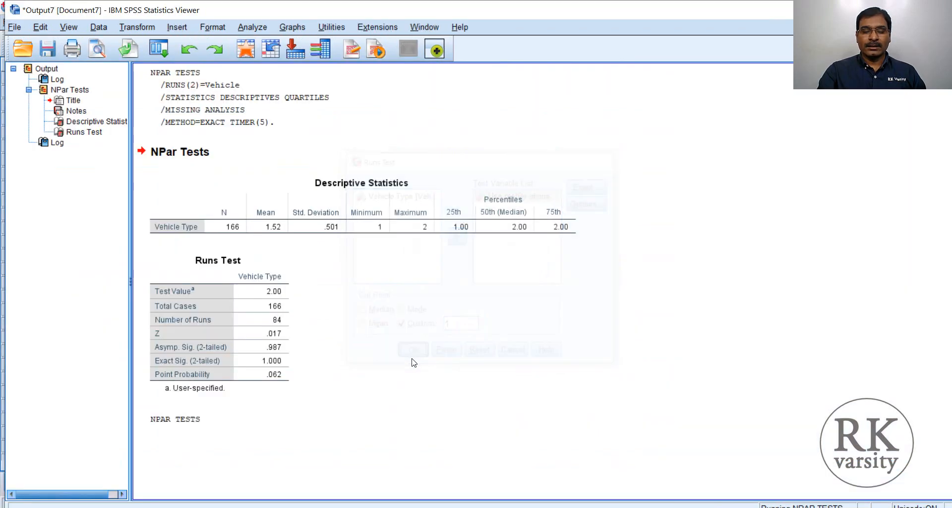
scroll(615, 341, down, 2)
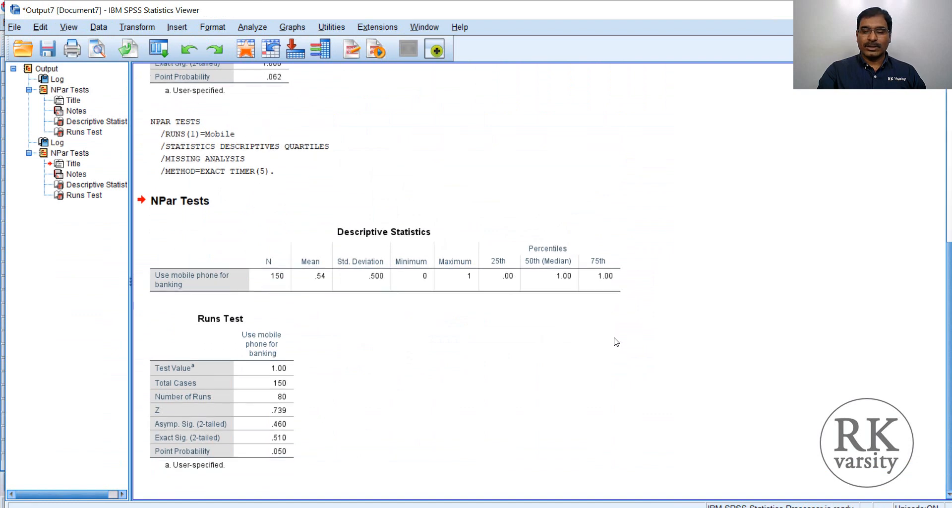